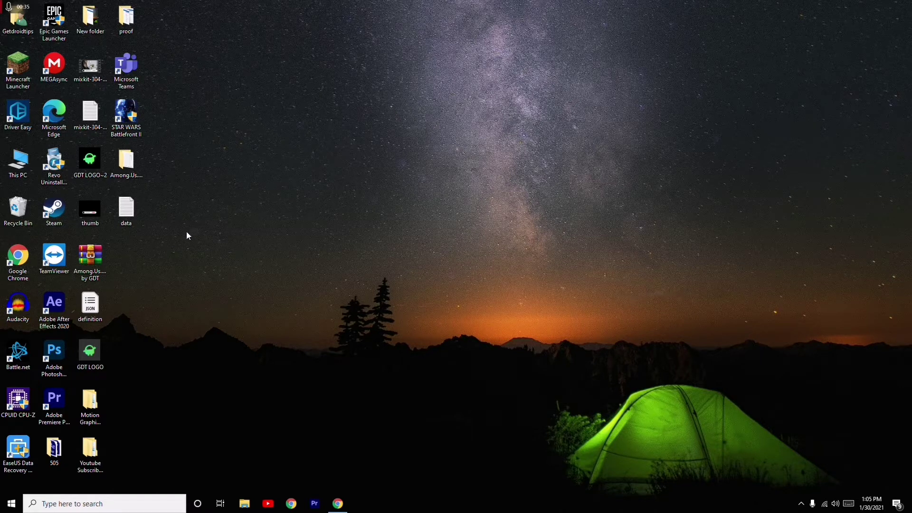
Review the 'data' notes listing One drive, Drop Box and Snipping Tool, then minimize Notepad.
double_click(134, 219)
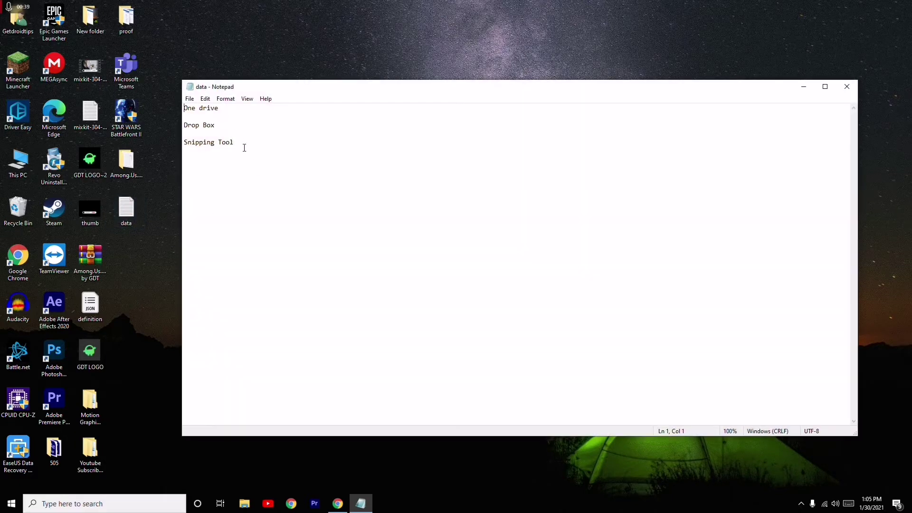
key(Down)
click(224, 131)
key(shift+Left)
key(shift+Left)
click(804, 86)
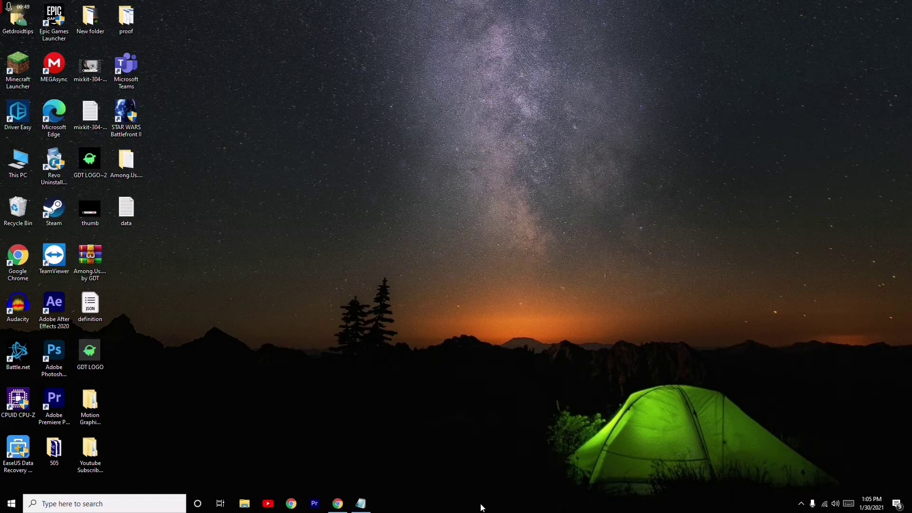
right_click(459, 505)
click(517, 460)
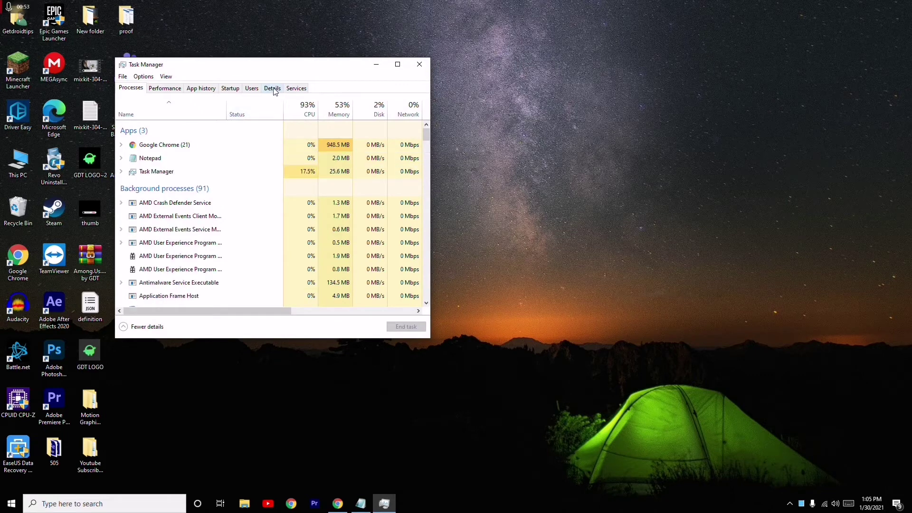
click(273, 88)
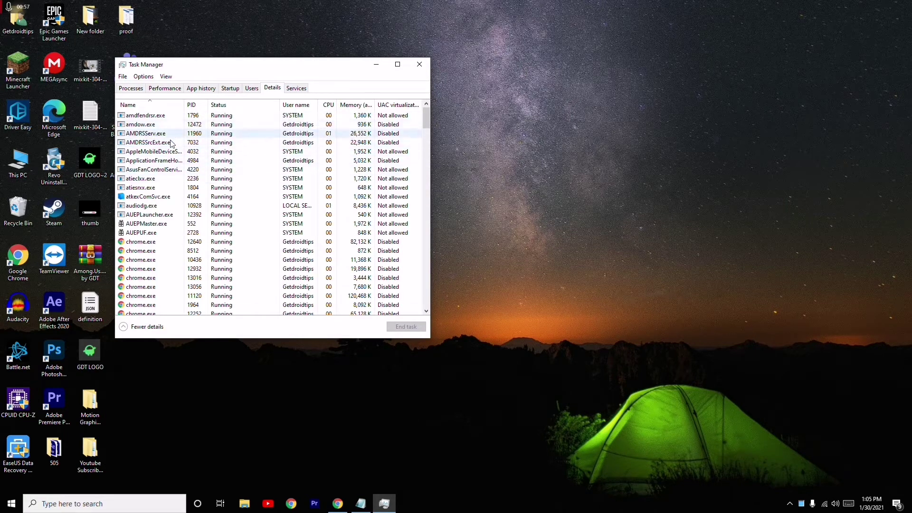
scroll(166, 151, down, 5)
scroll(164, 153, down, 3)
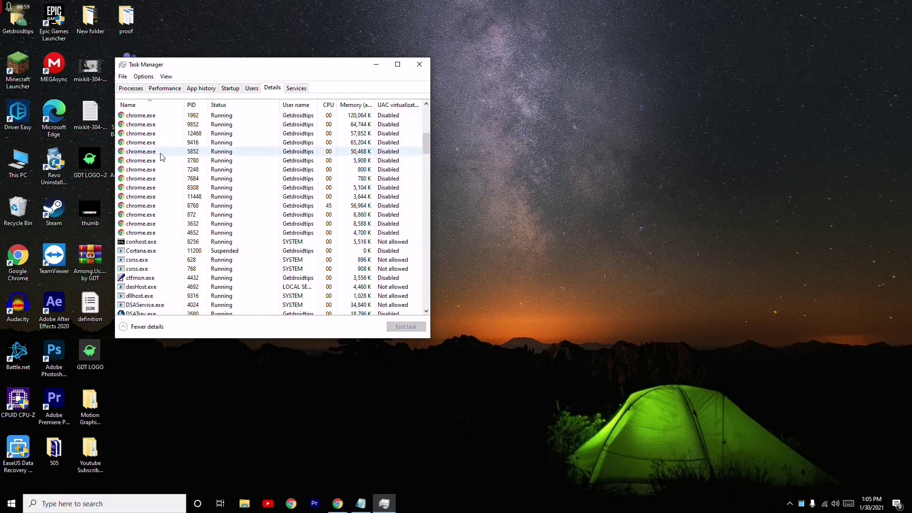
scroll(162, 154, down, 4)
scroll(162, 155, down, 4)
scroll(161, 157, down, 4)
scroll(162, 154, up, 6)
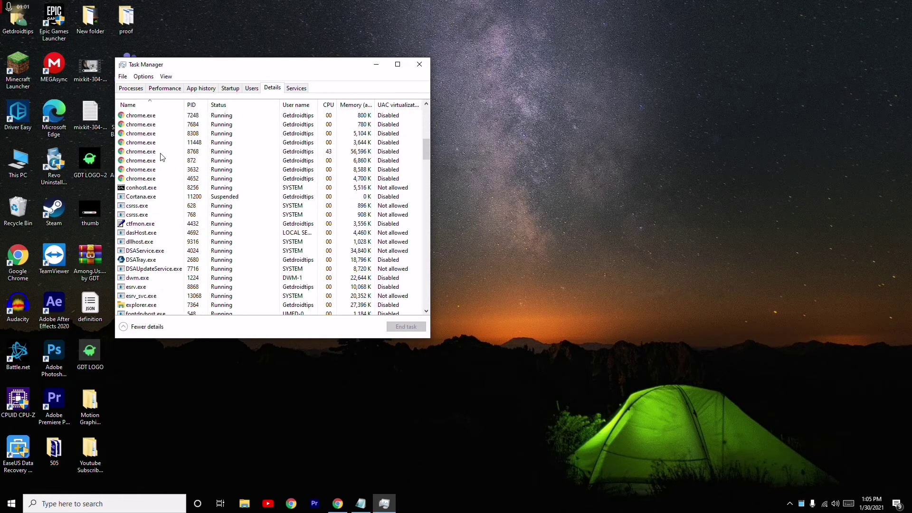
scroll(163, 153, up, 5)
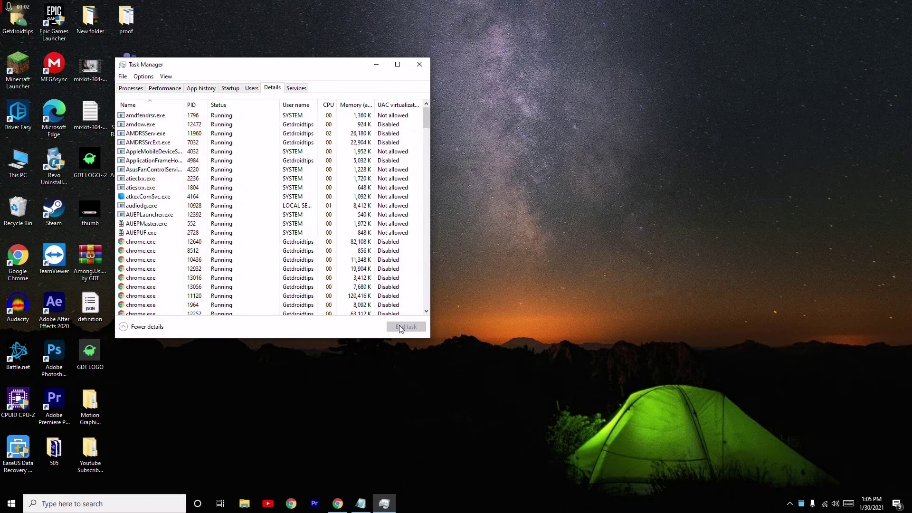
click(421, 65)
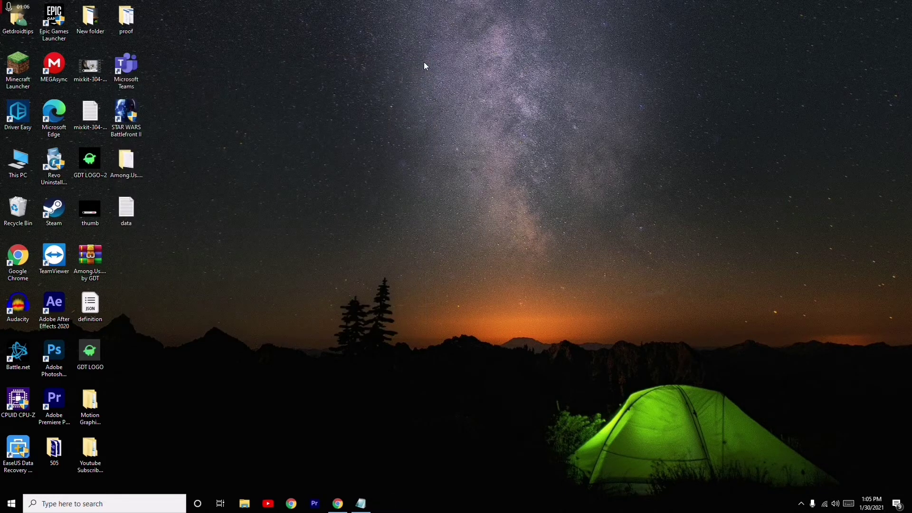